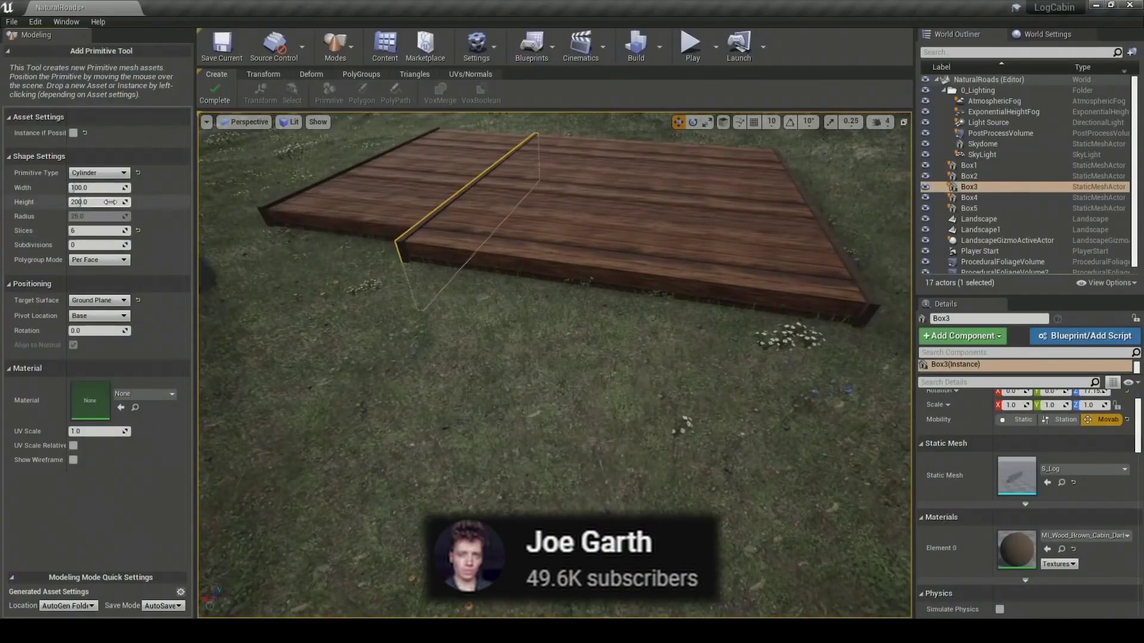
# Place a six-slice cylinder on the ground beside the wooden floor and rotate it -90° to lie on its side
pyautogui.click(574, 400)
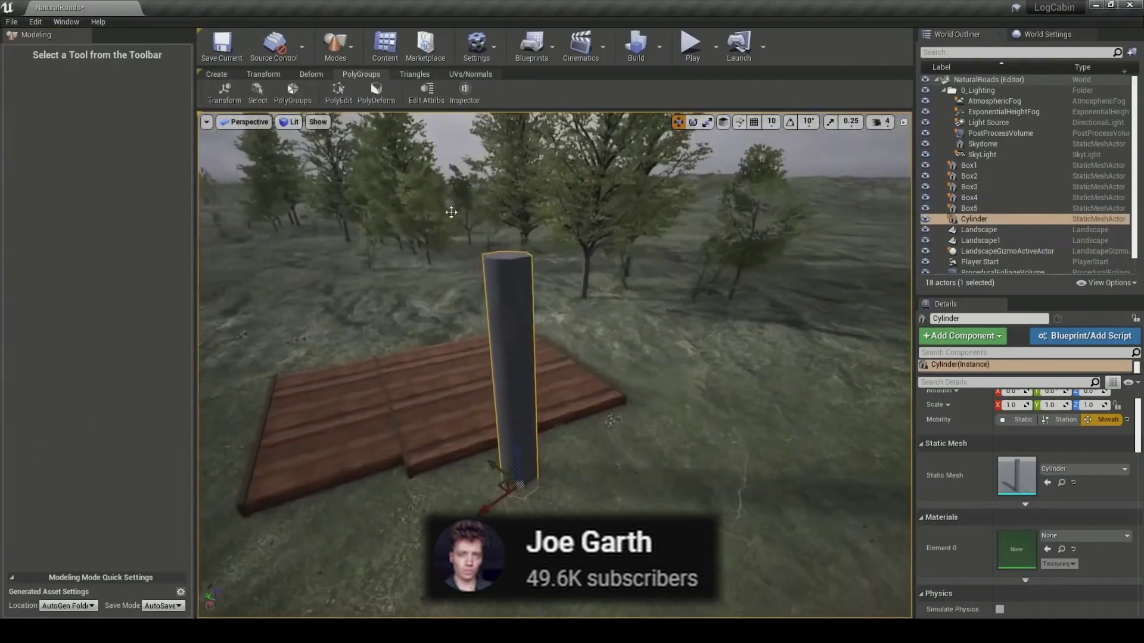
pyautogui.press('e')
pyautogui.moveTo(507, 479); pyautogui.dragTo(456, 477)
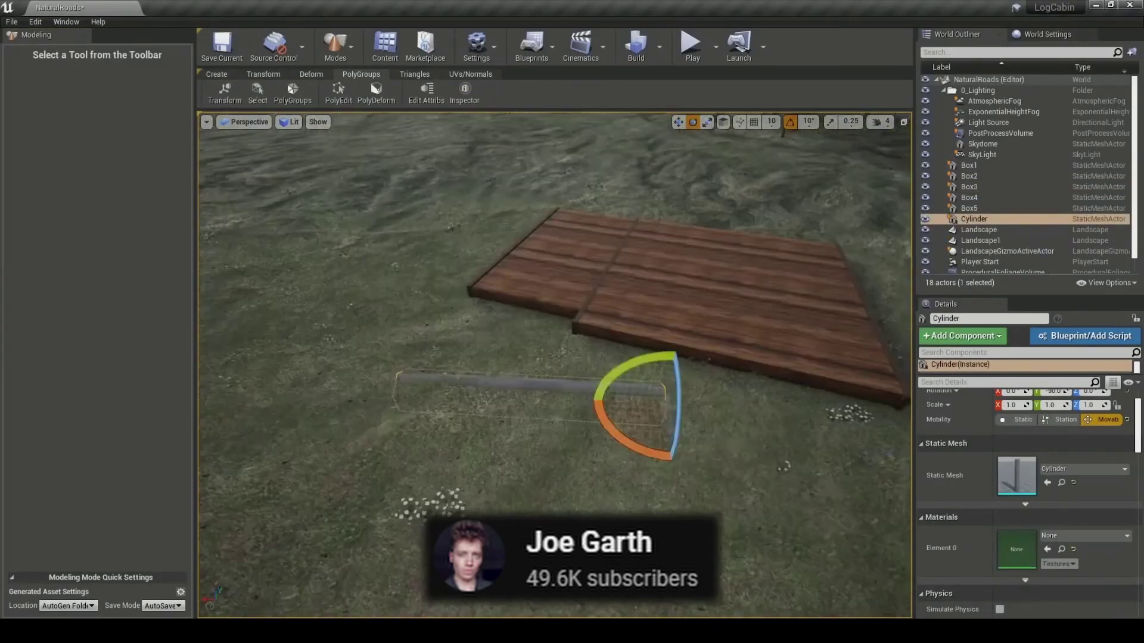
pyautogui.moveTo(661, 417); pyautogui.dragTo(703, 453)
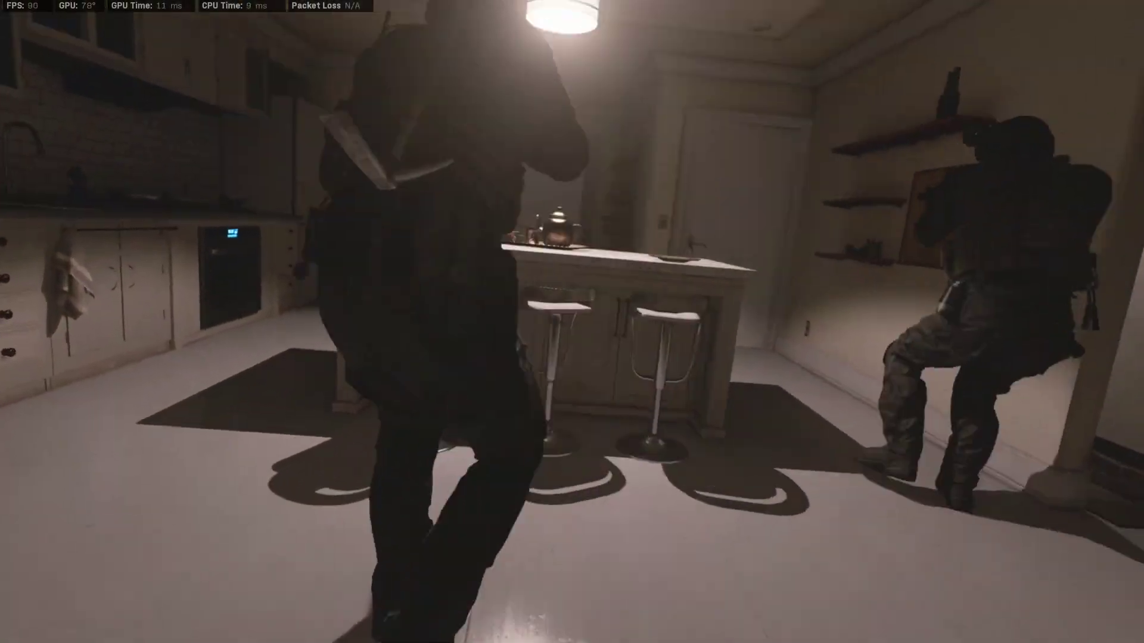
pyautogui.press('1')
pyautogui.press('w')
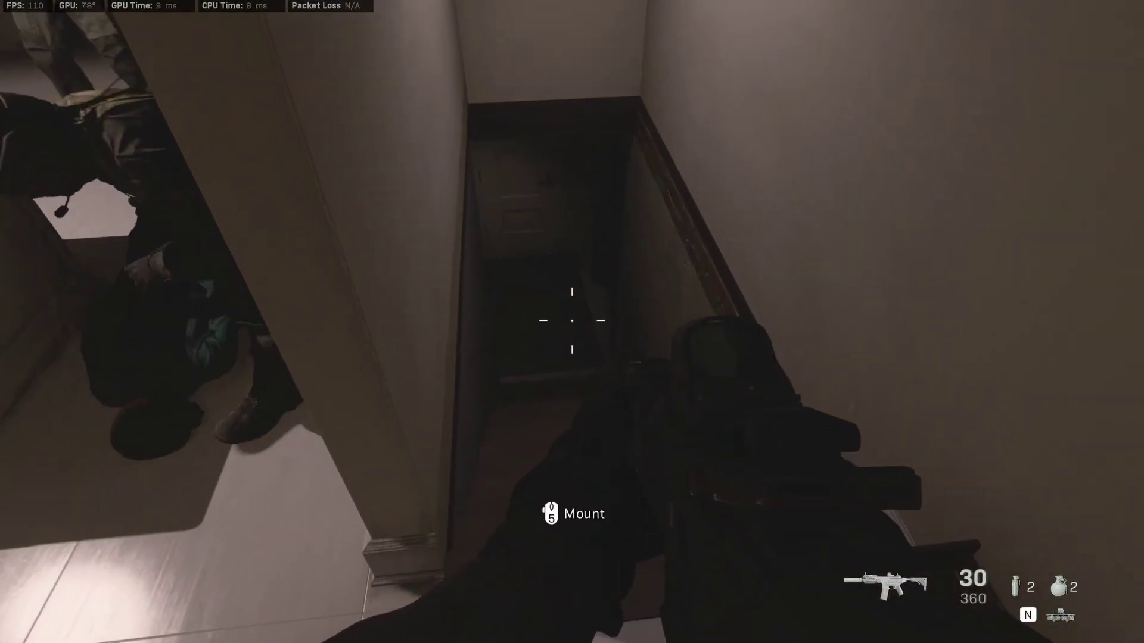
pyautogui.rightClick(572, 322)
pyautogui.press('w')
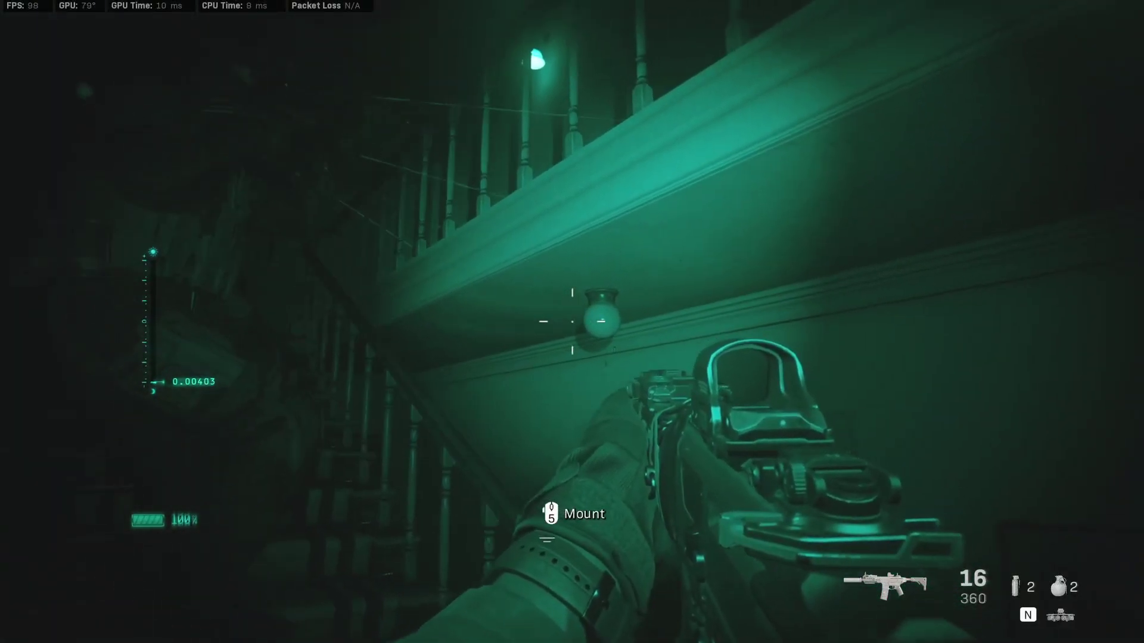
pyautogui.press('w')
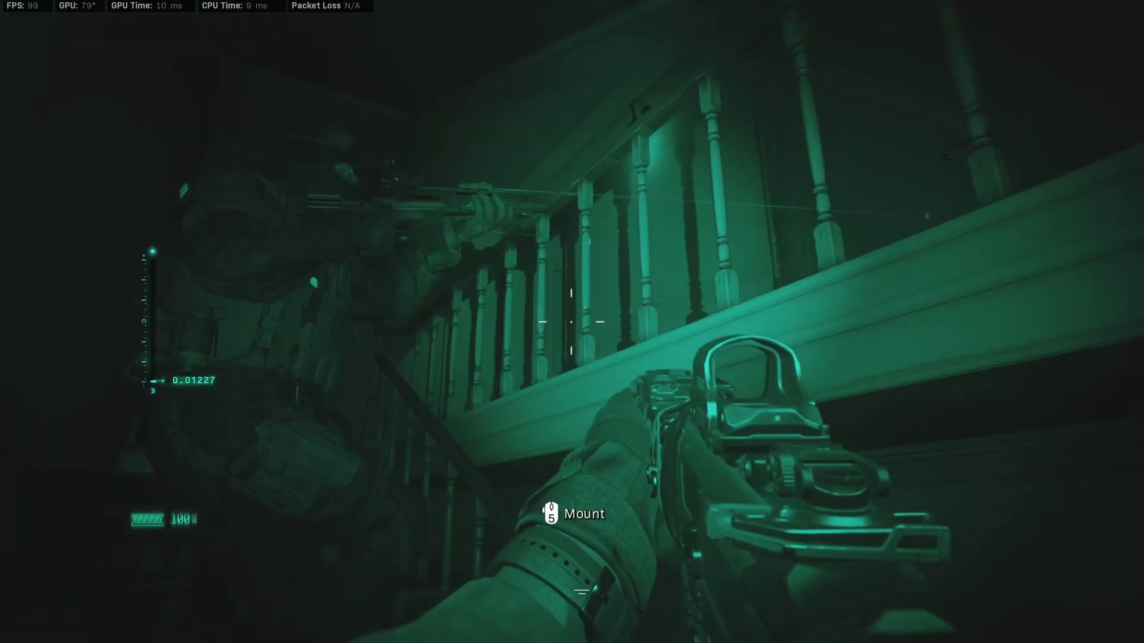
pyautogui.press('w')
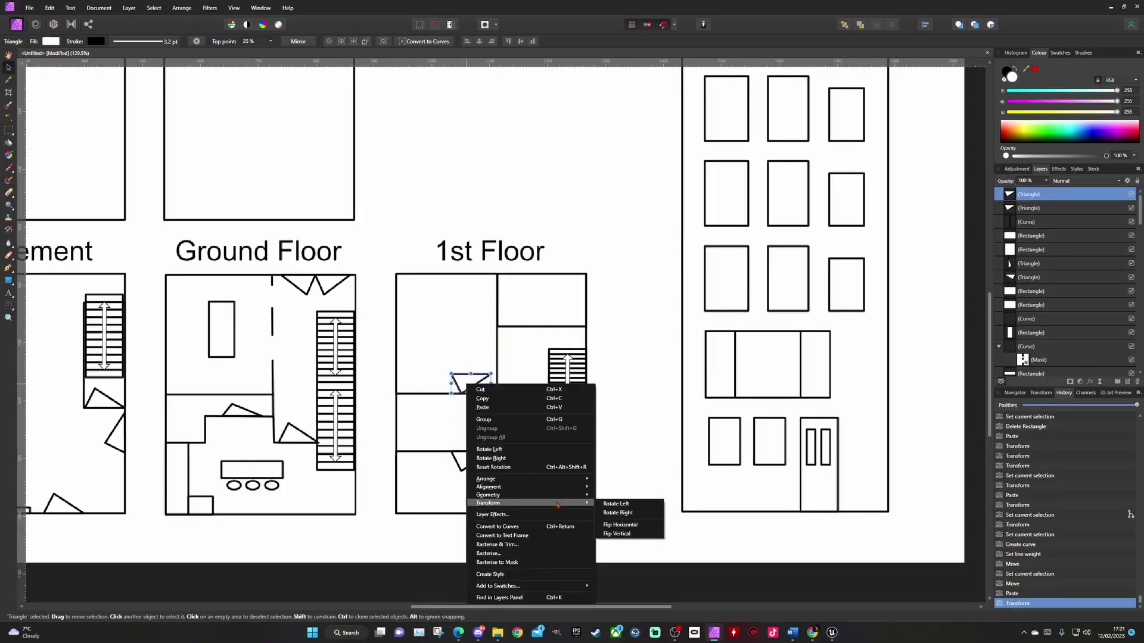
# In Affinity Photo, flip the door triangle vertically on the 1st Floor plan and paste another door against the vertical wall
pyautogui.click(614, 512)
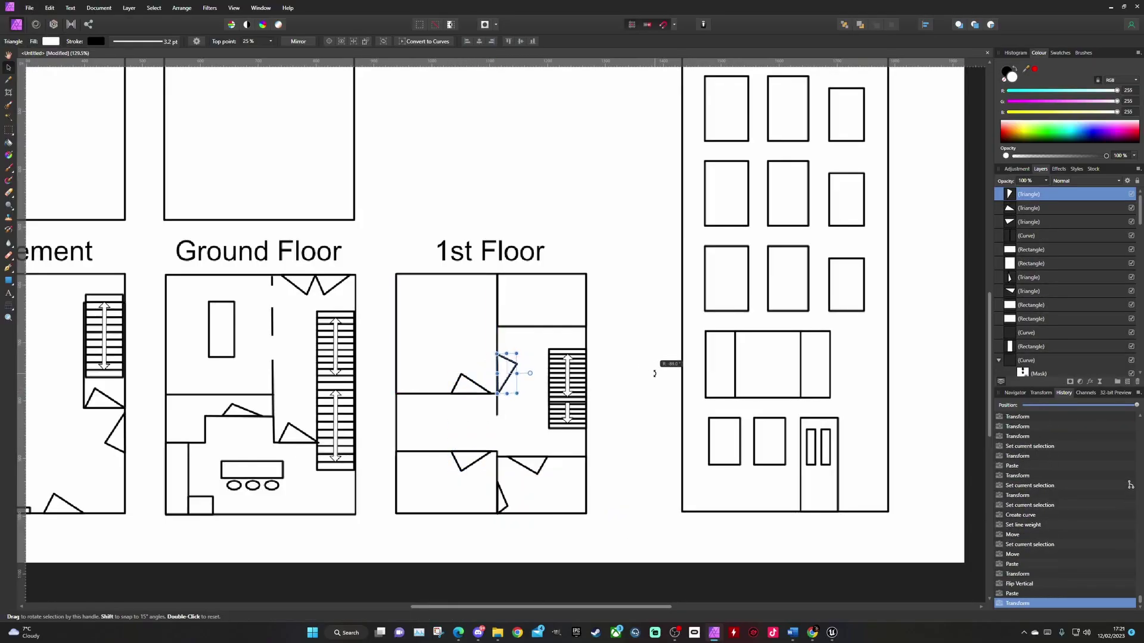
pyautogui.hotkey('ctrl', 'v')
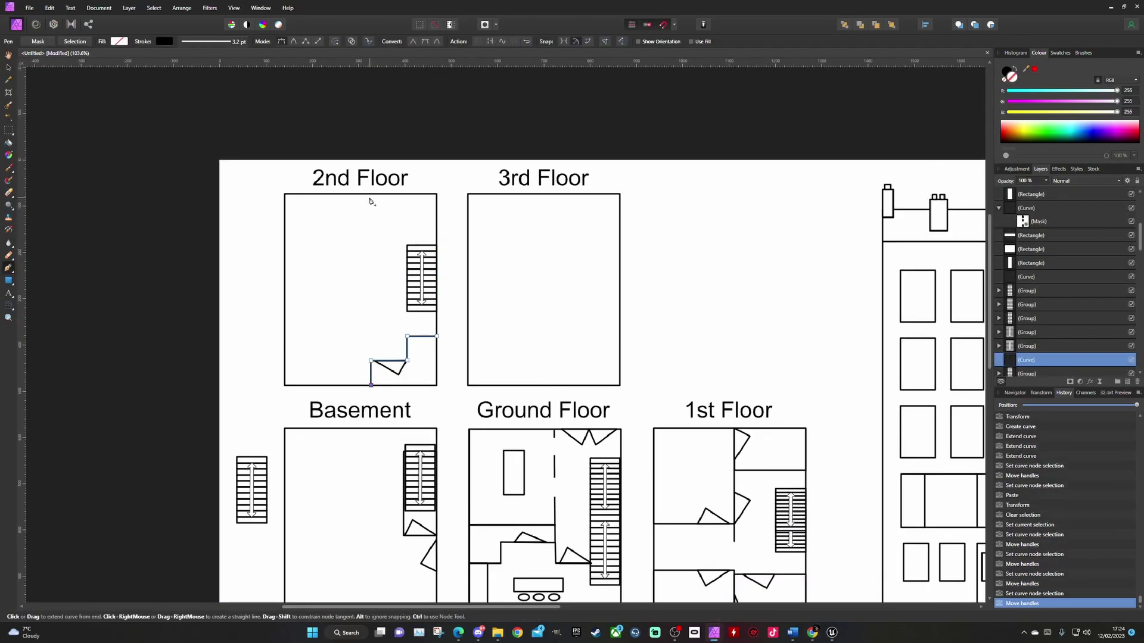
# Extend the 2nd Floor wall line up to the plan's top edge and paste a door triangle onto that wall
pyautogui.click(371, 195)
pyautogui.keyDown('ctrl'); pyautogui.scroll(2, 372, 195); pyautogui.keyUp('ctrl')
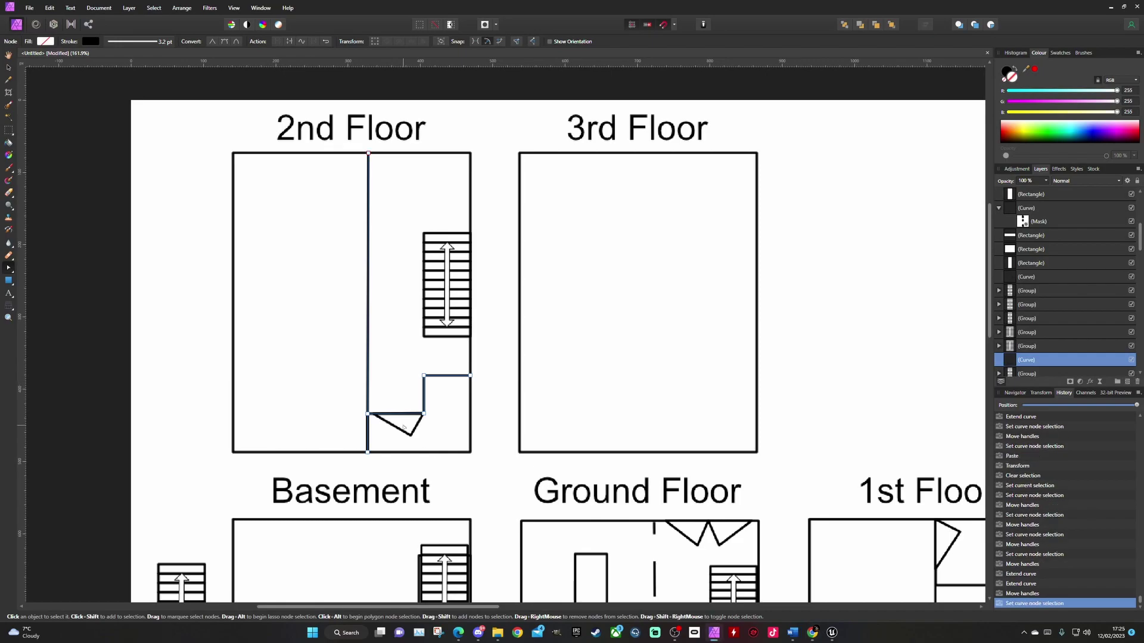
pyautogui.hotkey('ctrl', 'v')
pyautogui.moveTo(352, 267); pyautogui.dragTo(174, 286)
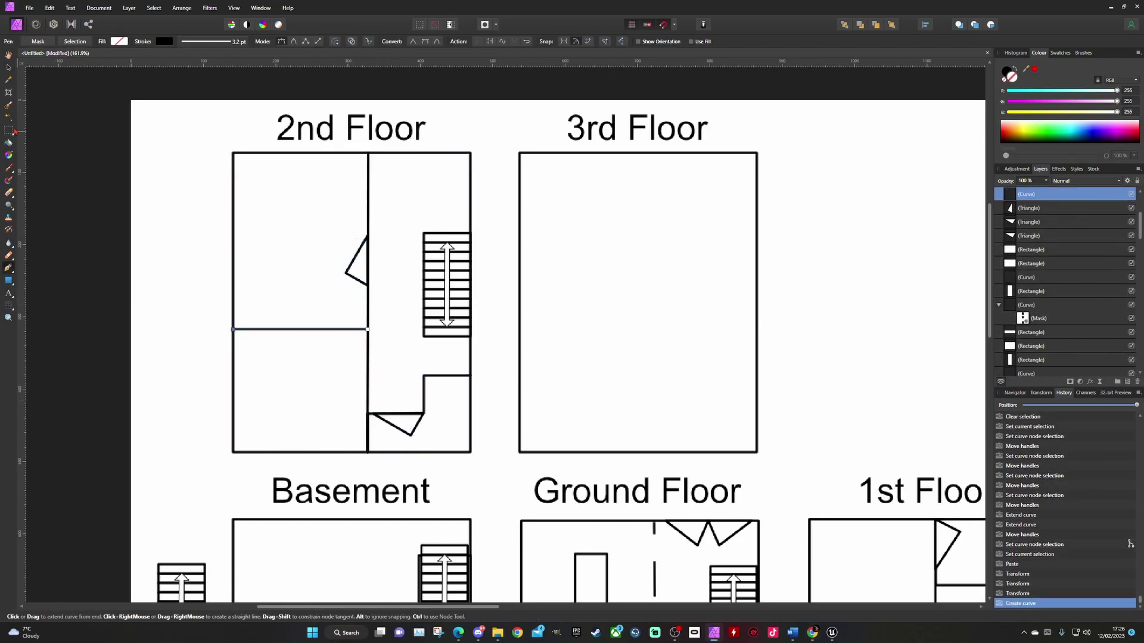
# Paste a door triangle and position it under the horizontal dividing wall of the 2nd Floor plan
pyautogui.hotkey('ctrl', 'v')
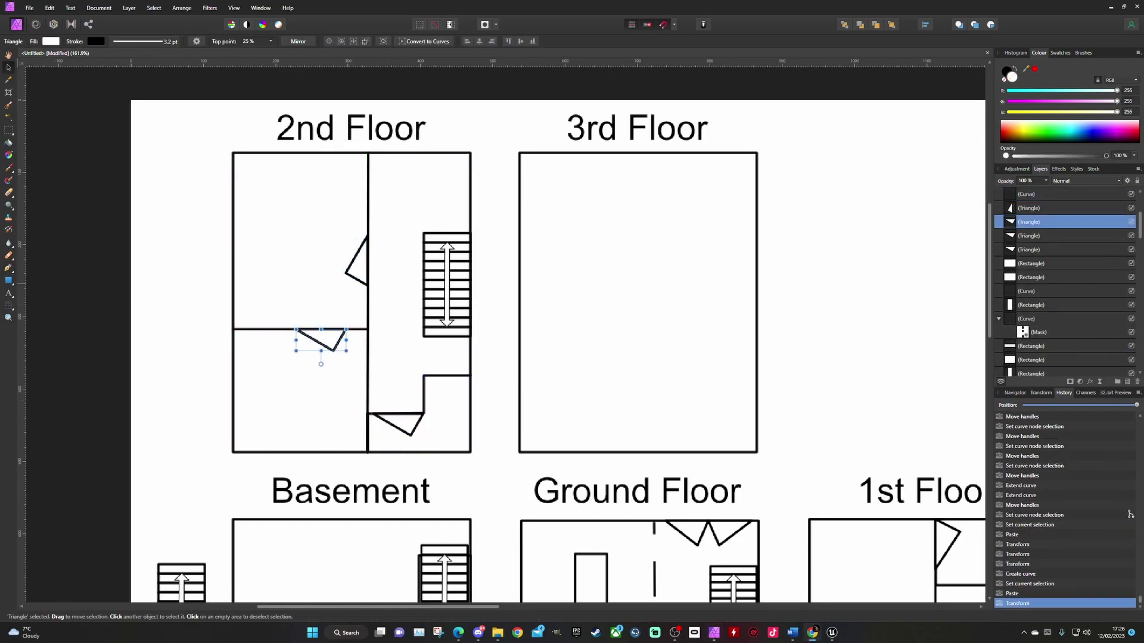
pyautogui.moveTo(301, 334); pyautogui.dragTo(320, 339)
pyautogui.click(369, 203)
pyautogui.click(226, 187)
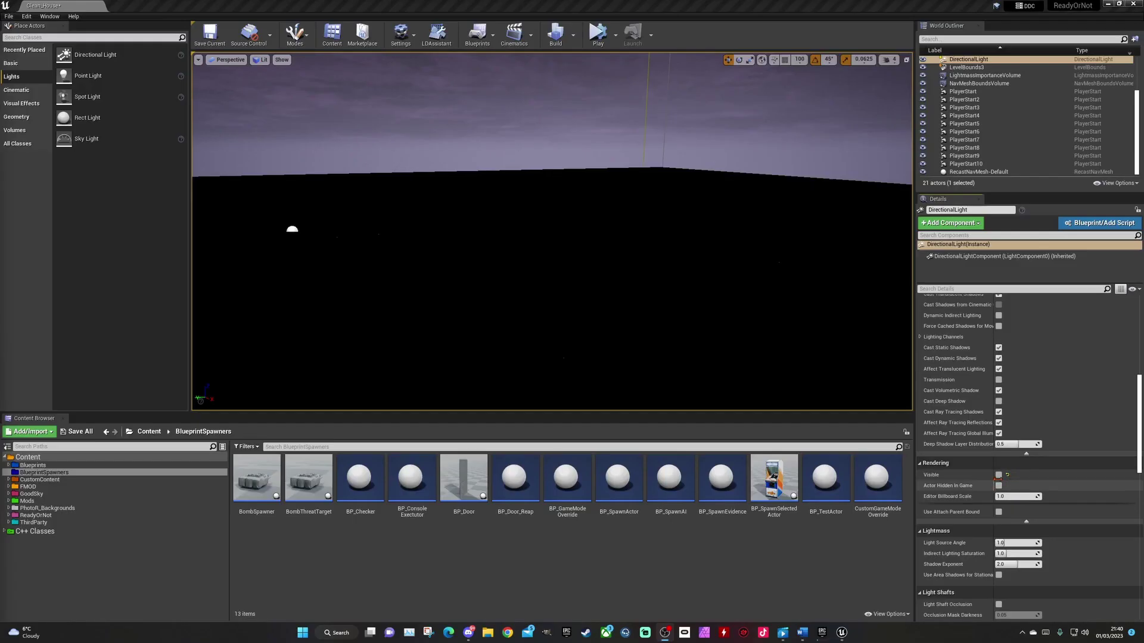
# In the Unreal Editor, make the DirectionalLight visible and delete the freestanding wall brushes
pyautogui.click(999, 476)
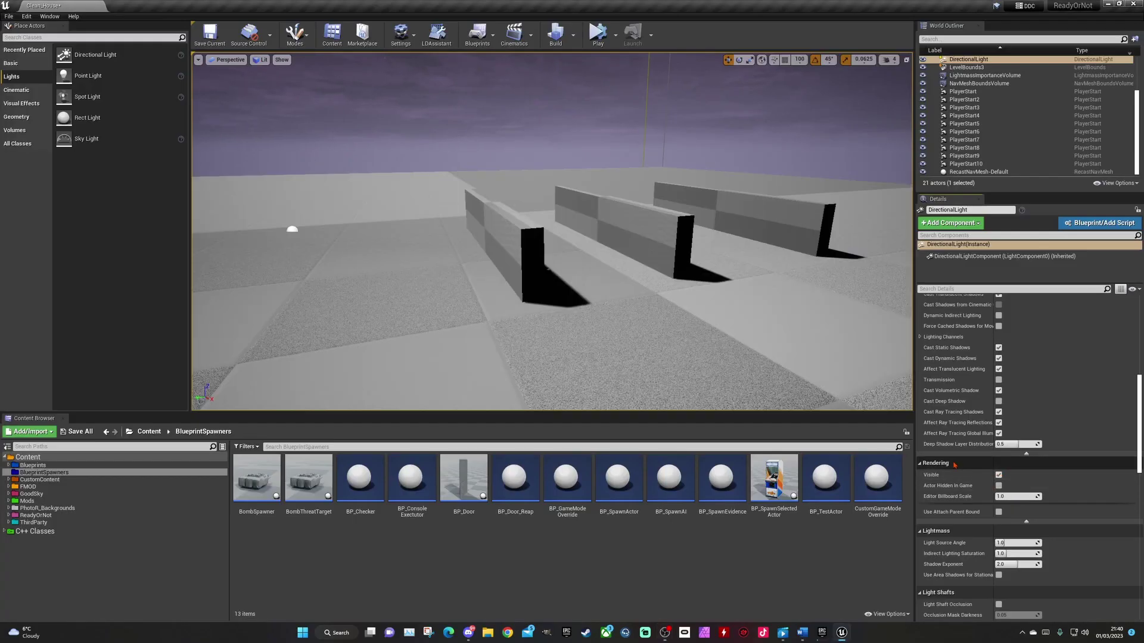
pyautogui.click(534, 262)
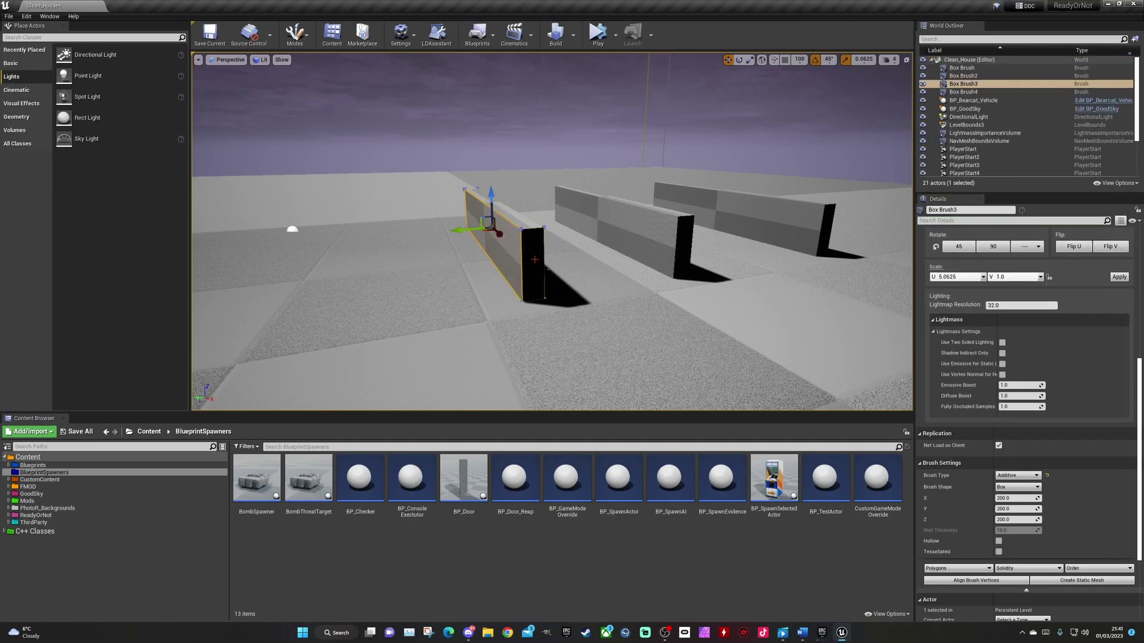
pyautogui.press('Delete')
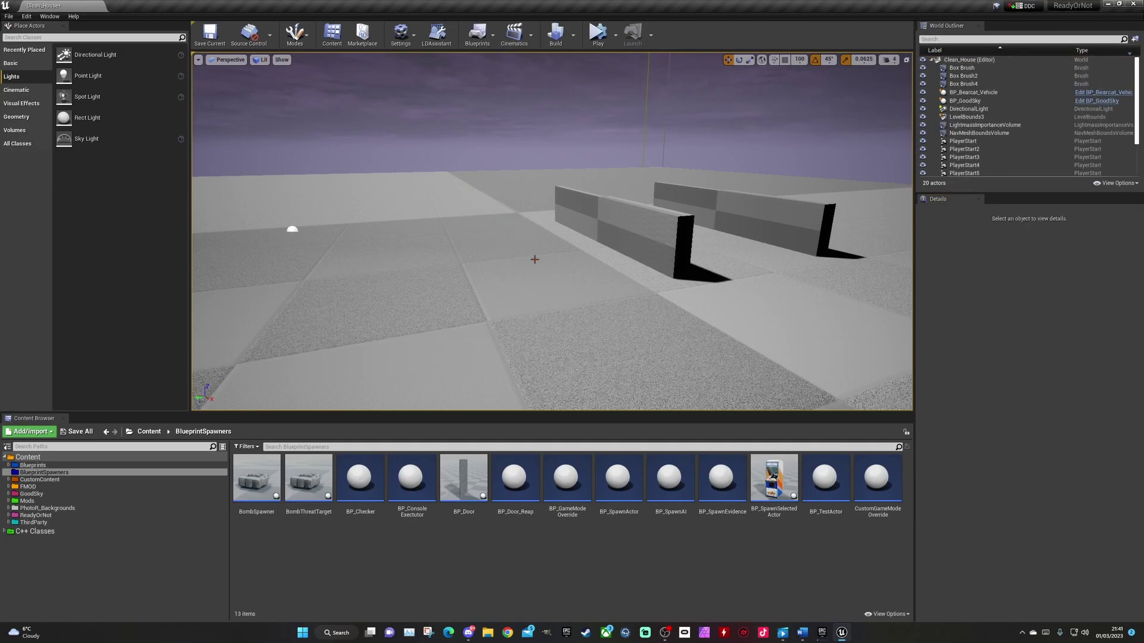
pyautogui.click(609, 234)
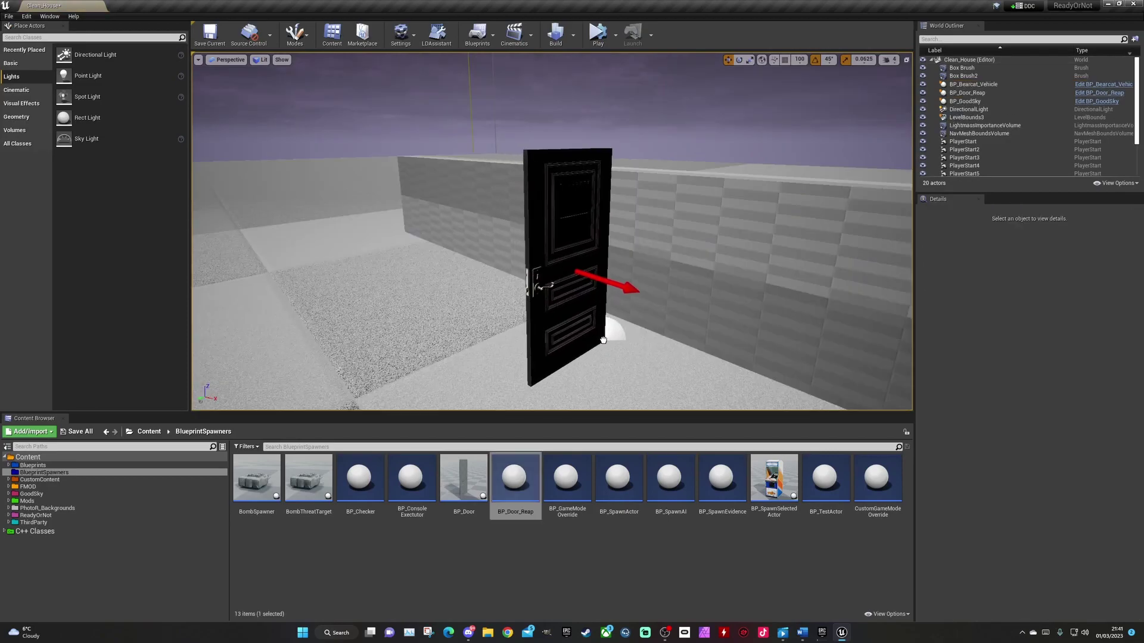
# Position the BP_Door_Reap door in the level and duplicate the white window cubes up the building's facade
pyautogui.moveTo(589, 341); pyautogui.dragTo(626, 324)
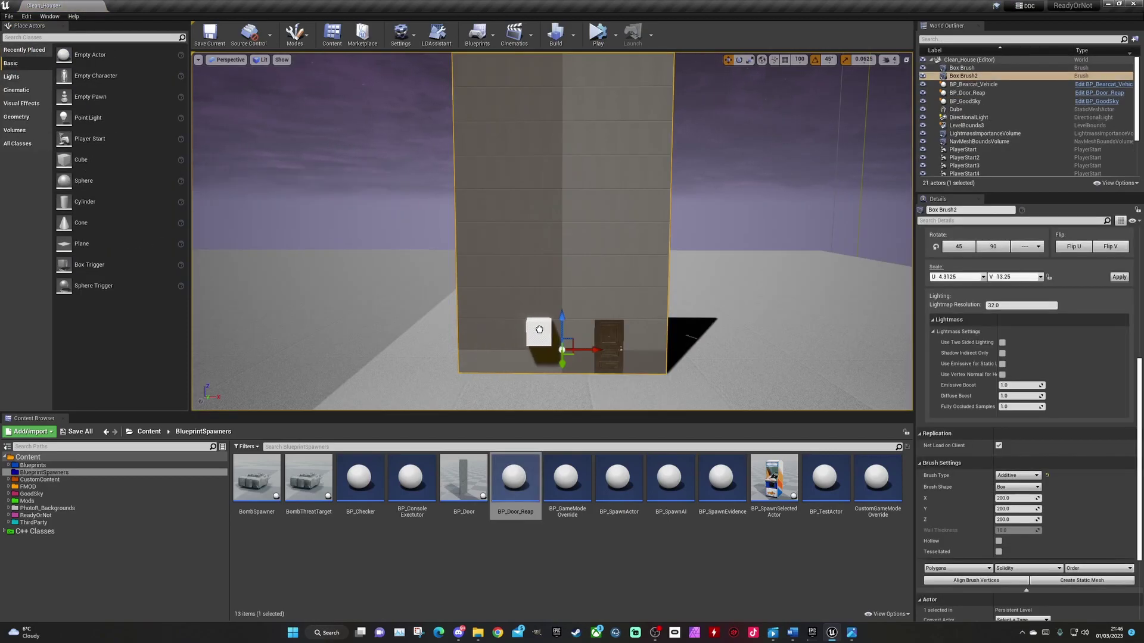
pyautogui.press('f')
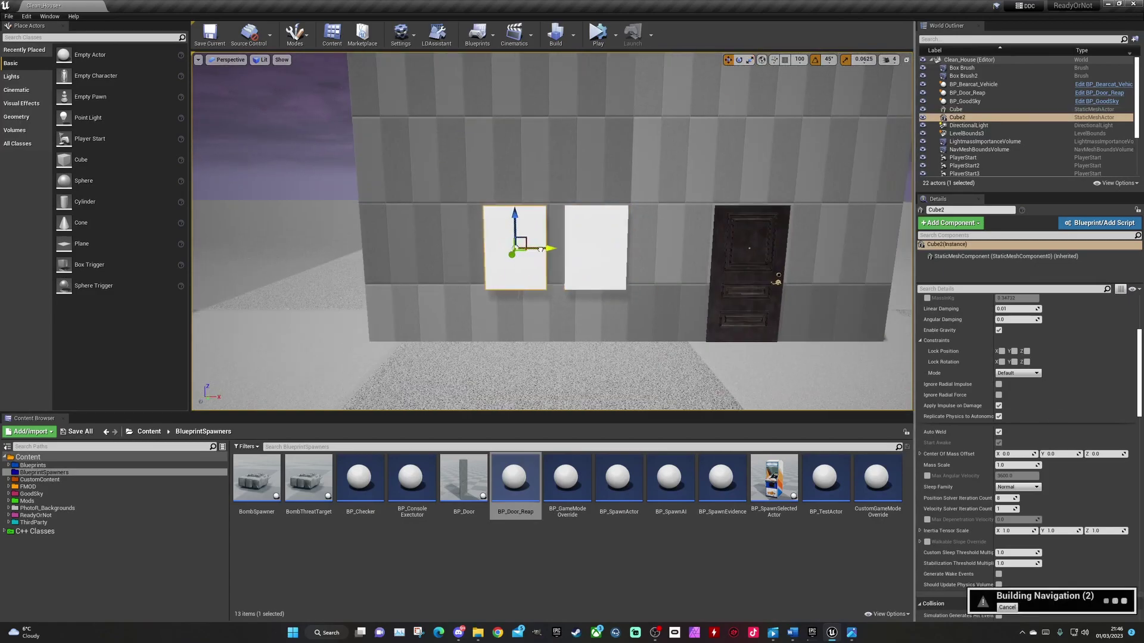
pyautogui.click(750, 59)
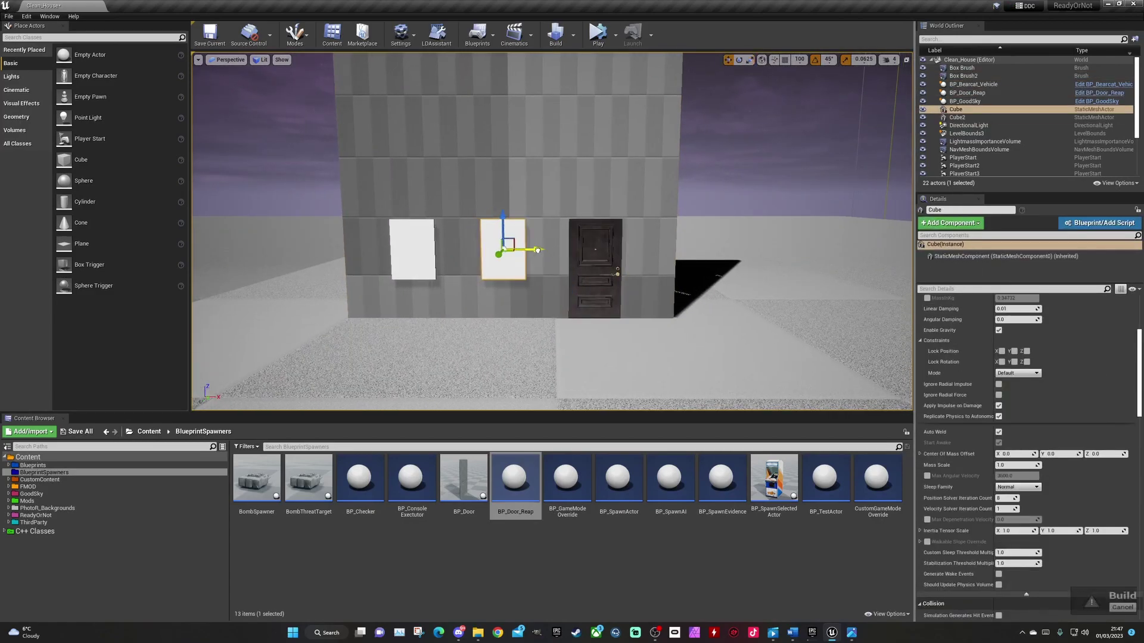
pyautogui.click(422, 268)
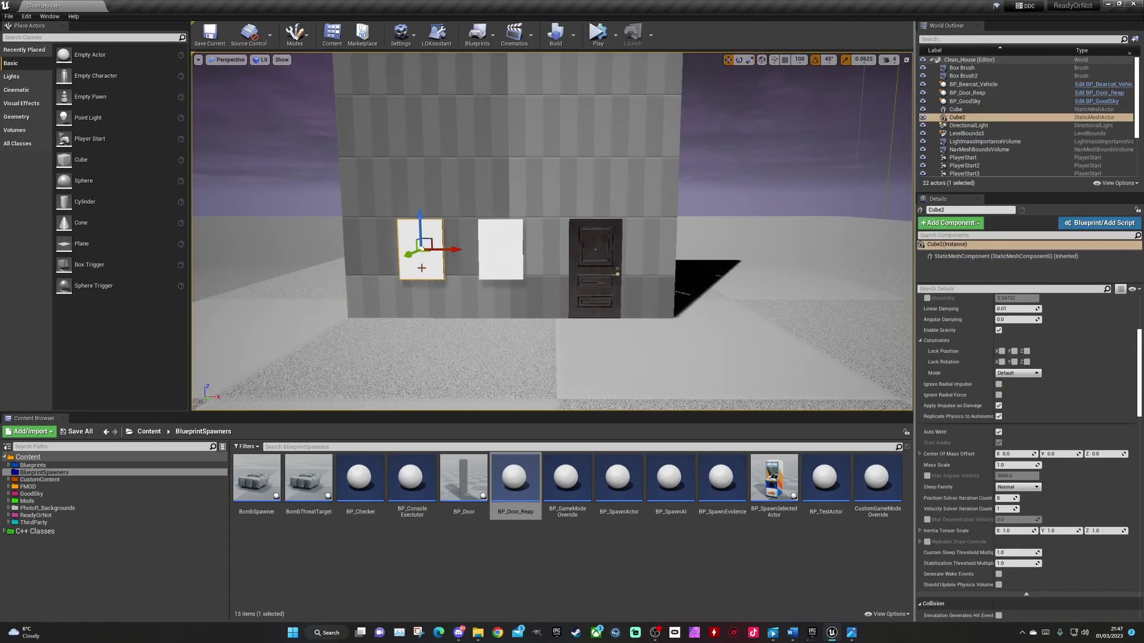
pyautogui.click(487, 278)
pyautogui.keyDown('alt'); pyautogui.moveTo(502, 250); pyautogui.dragTo(502, 142); pyautogui.keyUp('alt')
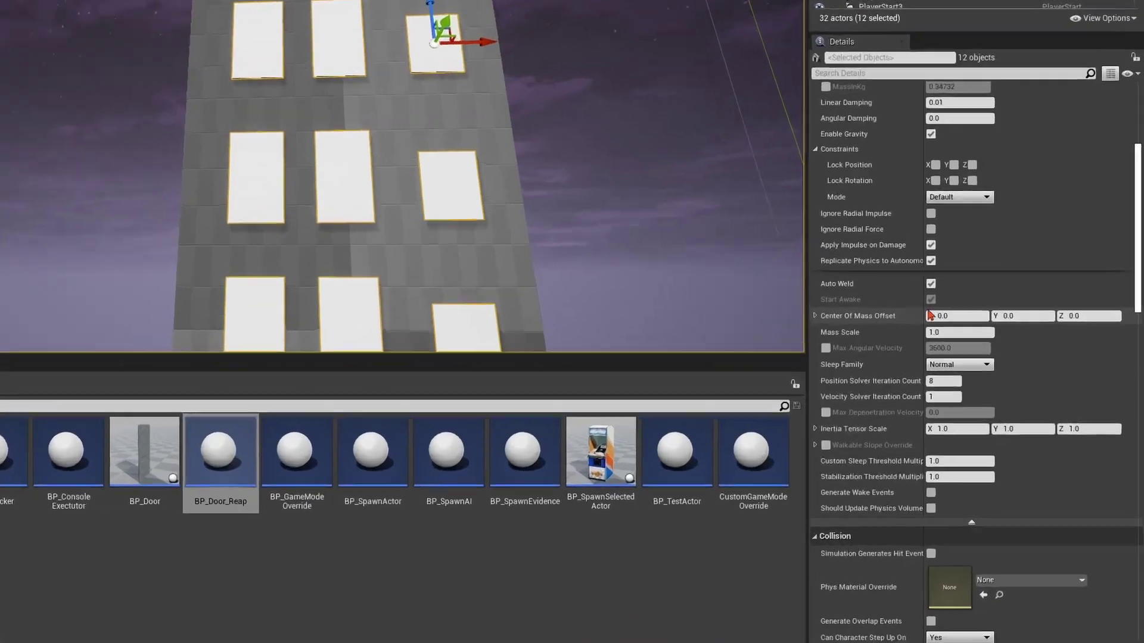
pyautogui.scroll(-6, 995, 473)
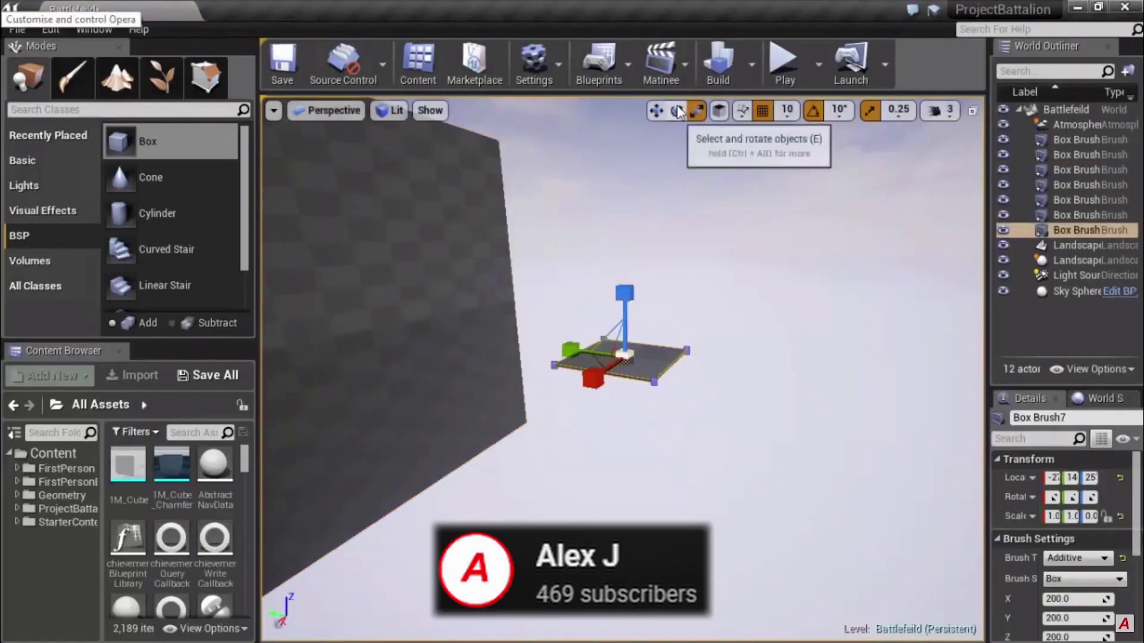
# Rotate the flat box brush 90° so it stands upright and set its brush type to Subtractive
pyautogui.click(676, 110)
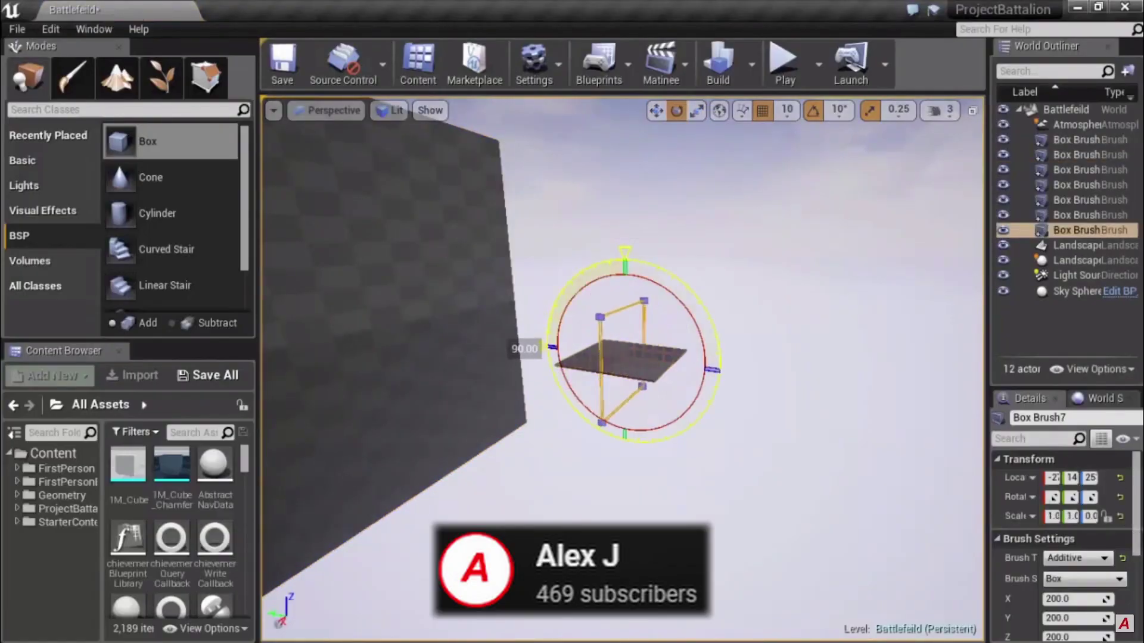
pyautogui.click(1077, 558)
pyautogui.click(1067, 588)
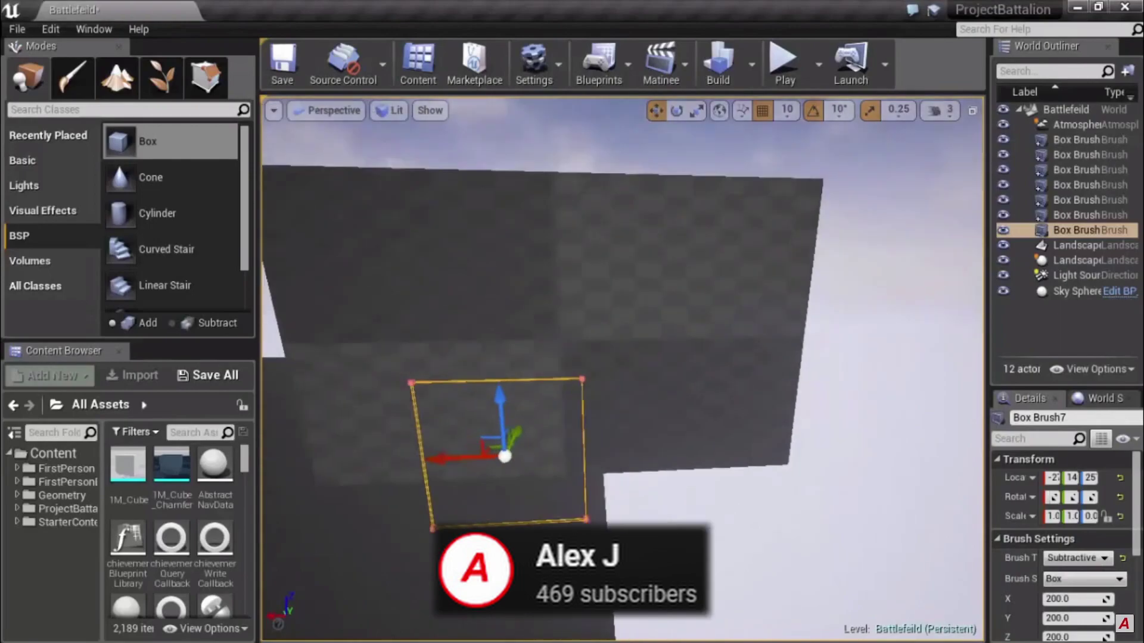
# Scale the subtractive brush to half width and place it as a doorway at the wall's lower edge
pyautogui.press('f')
pyautogui.press('r')
pyautogui.moveTo(596, 456); pyautogui.dragTo(649, 455)
pyautogui.press('w')
pyautogui.press('f')
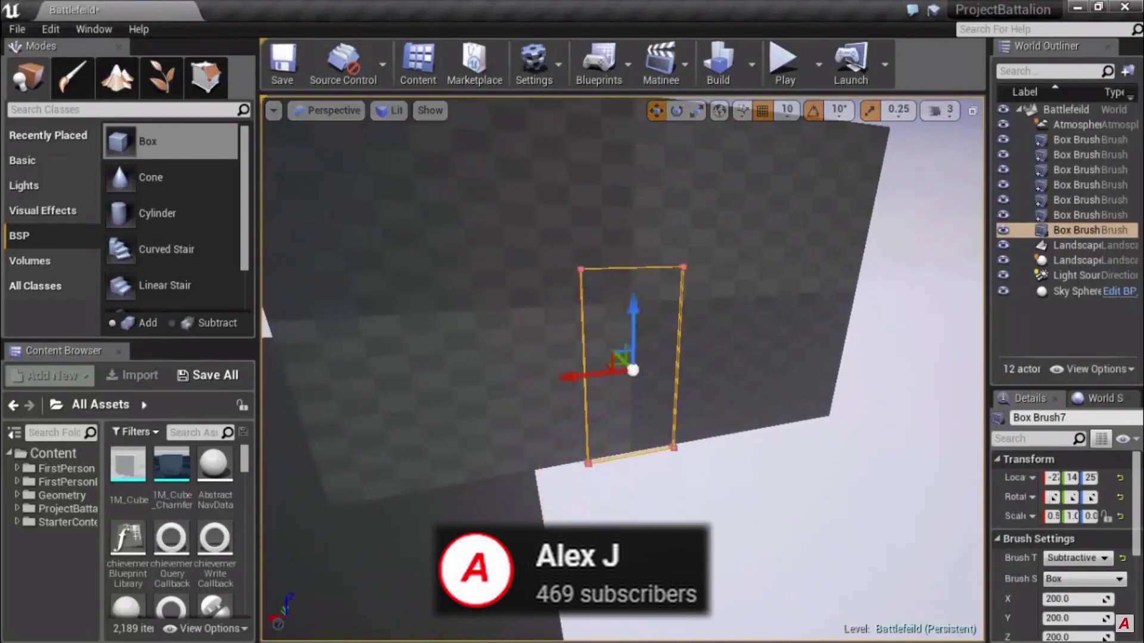
# Duplicate the subtractive brush for further wall openings and add a Linear Stair brush to the scene
pyautogui.keyDown('alt'); pyautogui.moveTo(633, 369); pyautogui.dragTo(685, 239); pyautogui.keyUp('alt')
pyautogui.keyDown('alt'); pyautogui.moveTo(476, 316); pyautogui.dragTo(560, 298); pyautogui.keyUp('alt')
pyautogui.moveTo(164, 285); pyautogui.dragTo(530, 382)
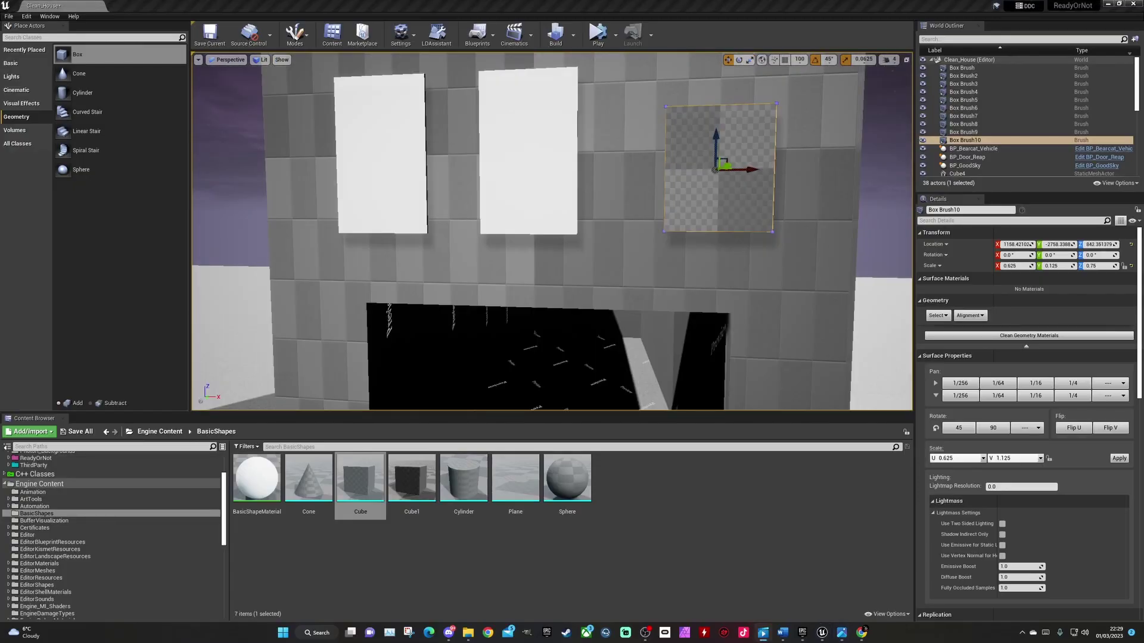
pyautogui.click(720, 169)
pyautogui.press('f')
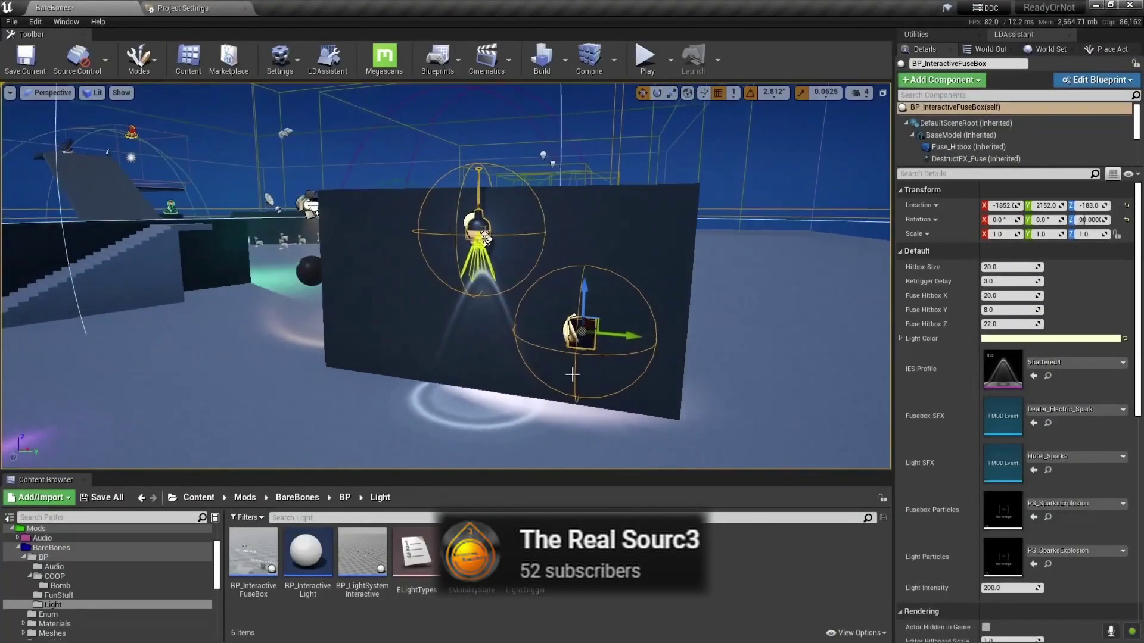
# Place another BP_InteractiveFuseBox on the open ground away from the dark wall
pyautogui.click(269, 556)
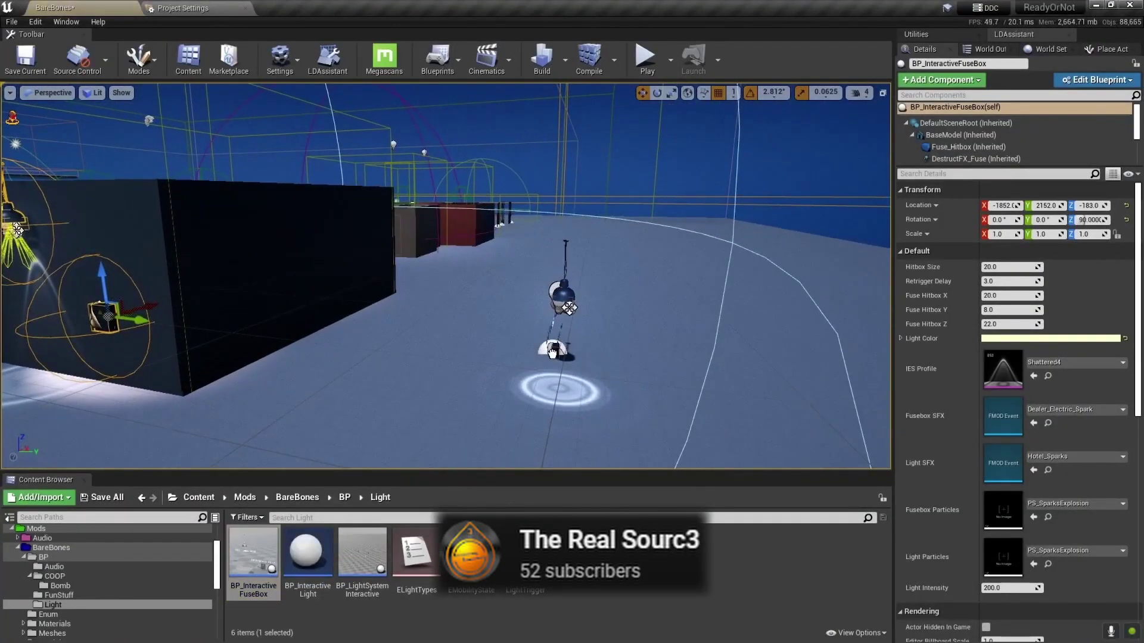
pyautogui.click(553, 352)
pyautogui.press('f')
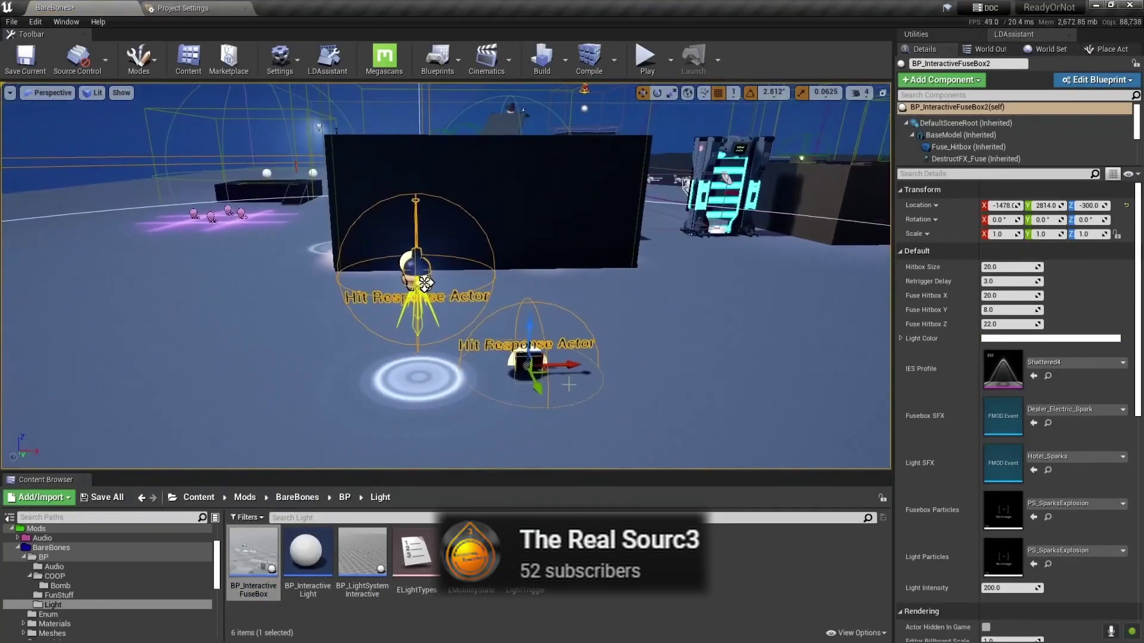